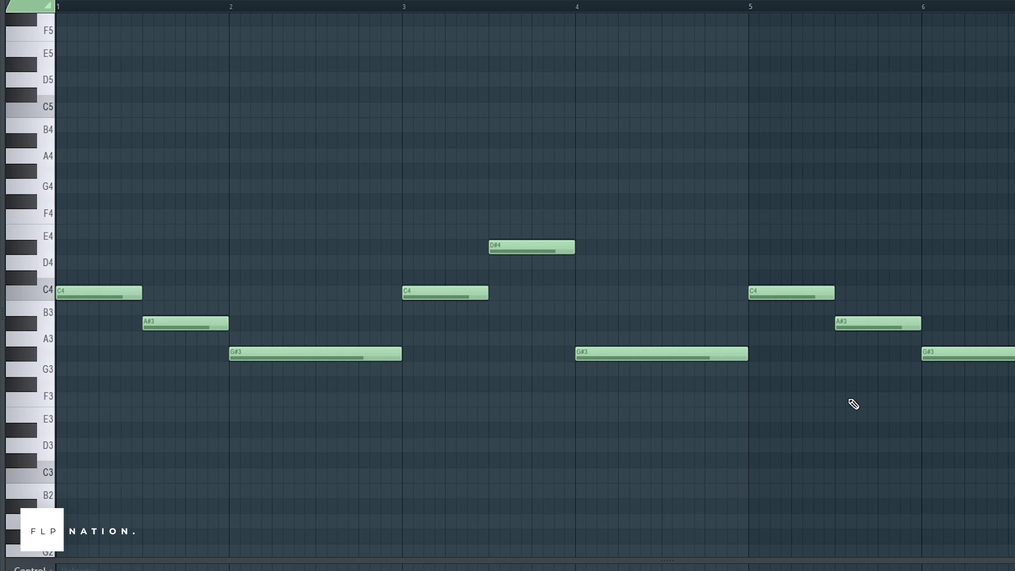
# Play back the opening melody notes, followed by the impact and ambiance clips, the percussion loops, and the crash, sweep-down and reverse synth clips
pyautogui.press('space')
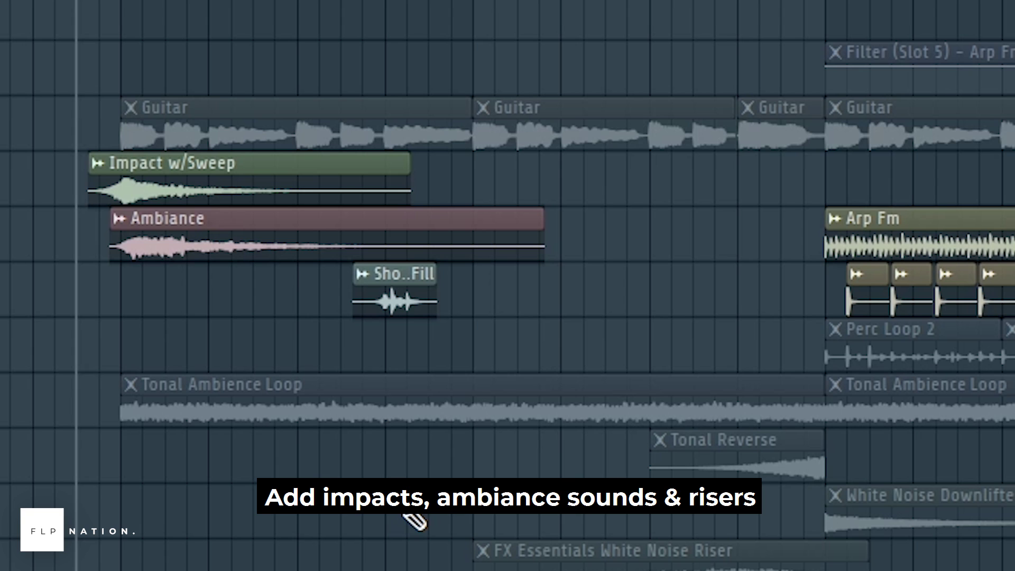
pyautogui.press('space')
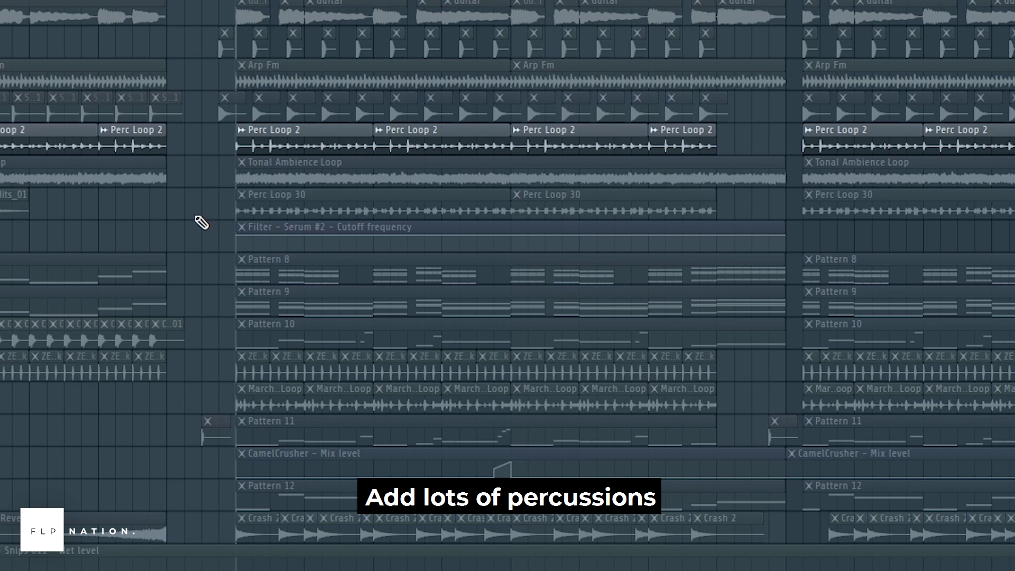
pyautogui.press('space')
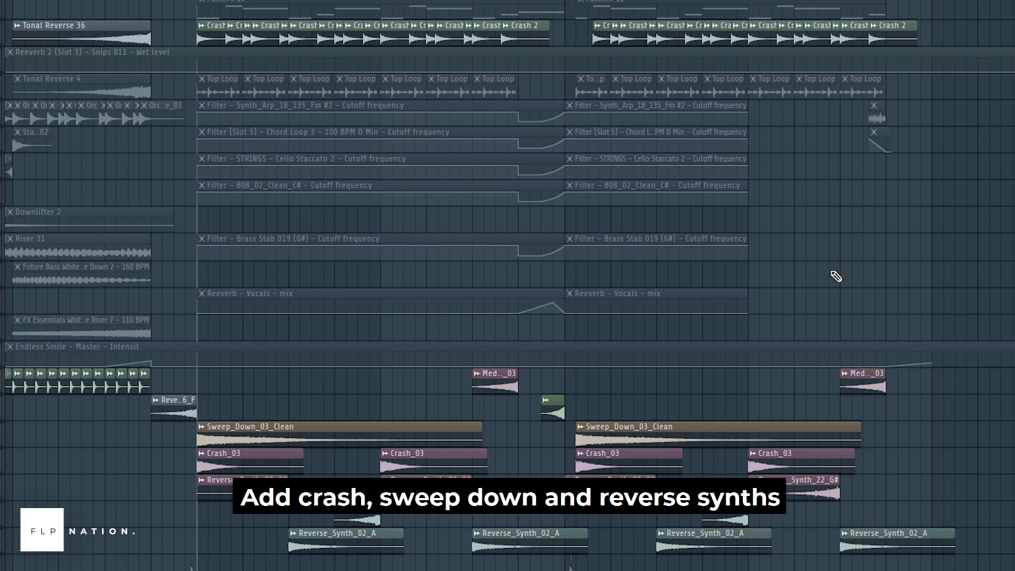
pyautogui.press('space')
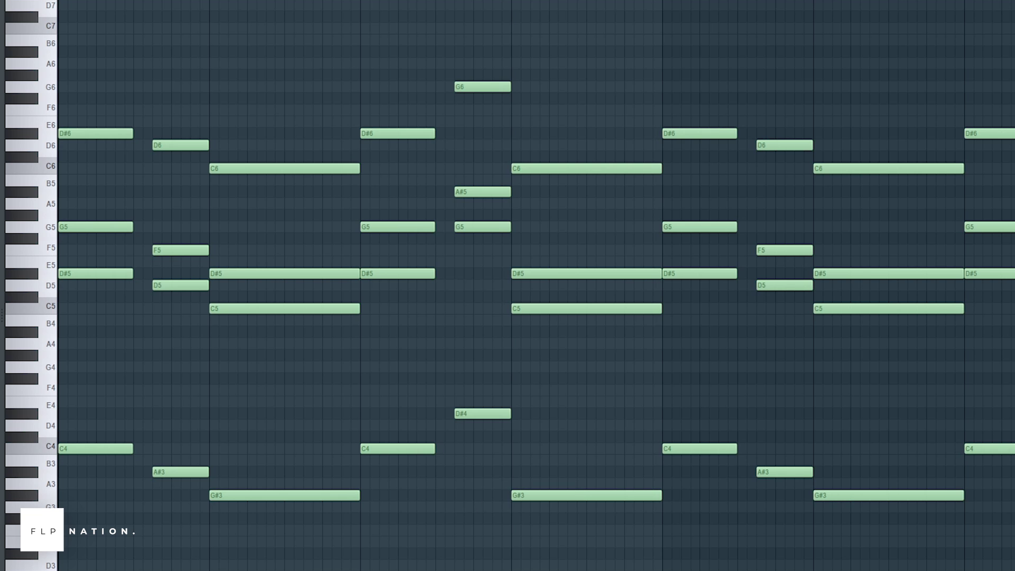
# Audition the drop's note patterns in the piano roll: full chords, chopped pluck chords, bass and brass
pyautogui.press('space')
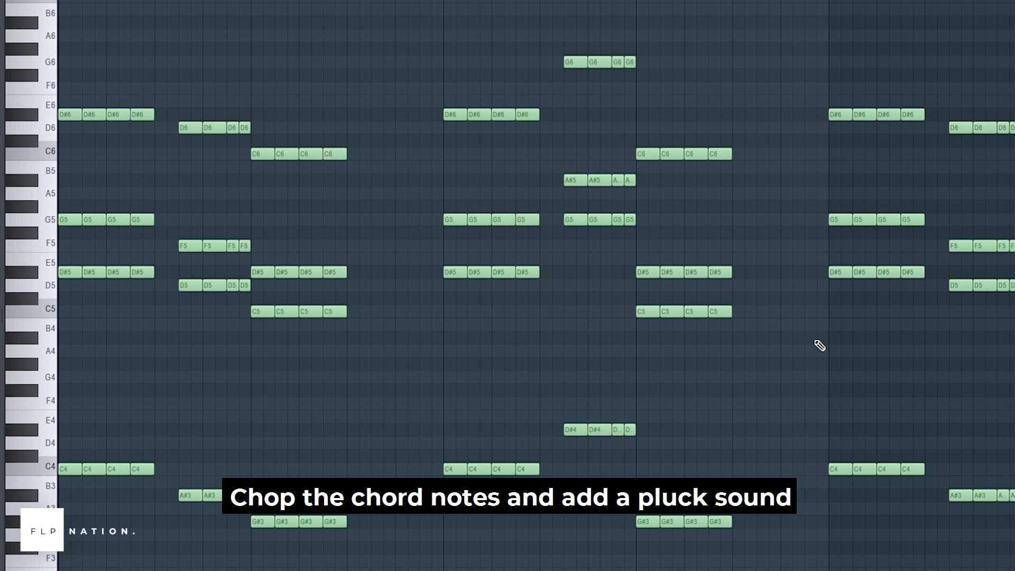
pyautogui.press('space')
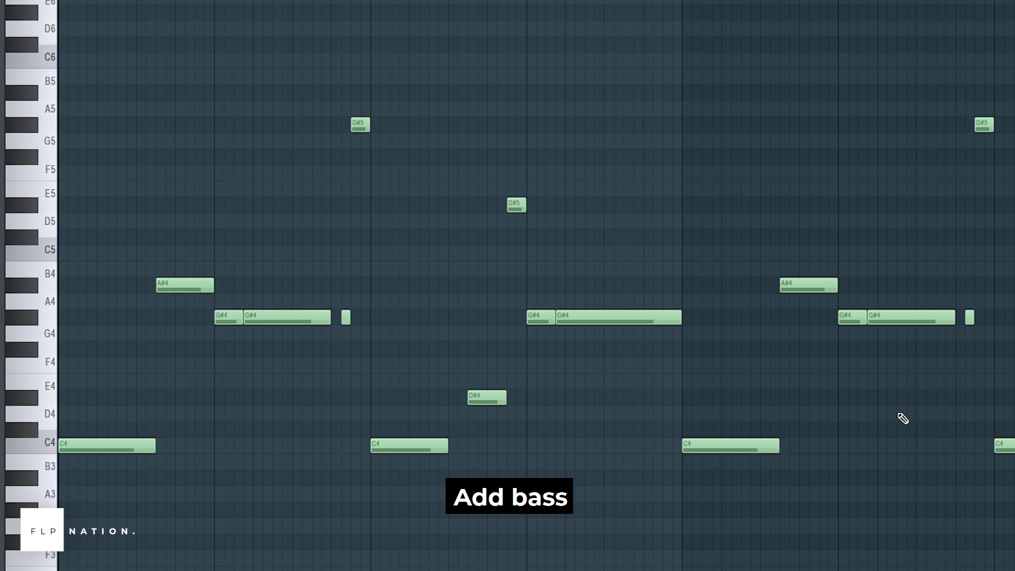
pyautogui.press('space')
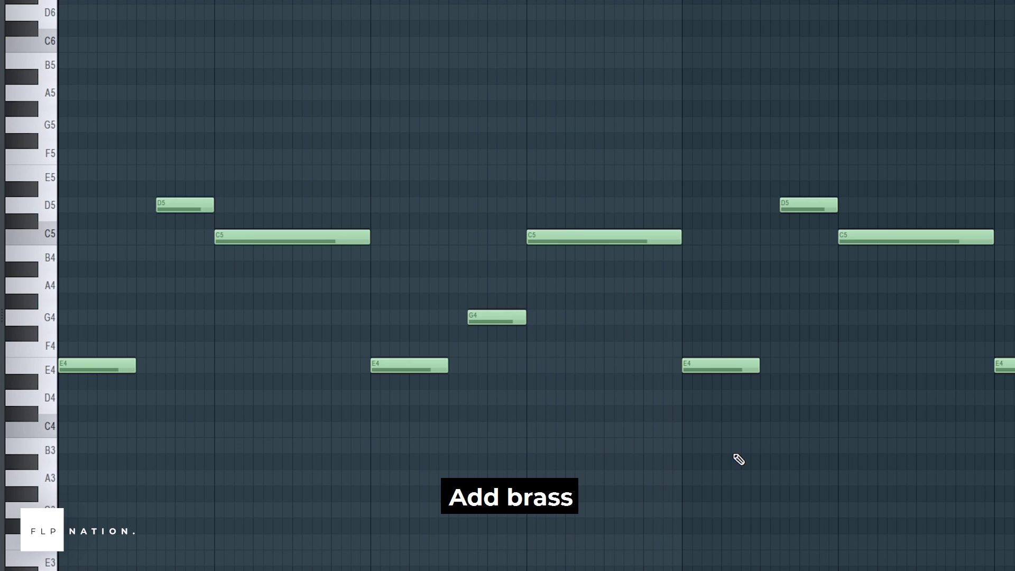
pyautogui.press('space')
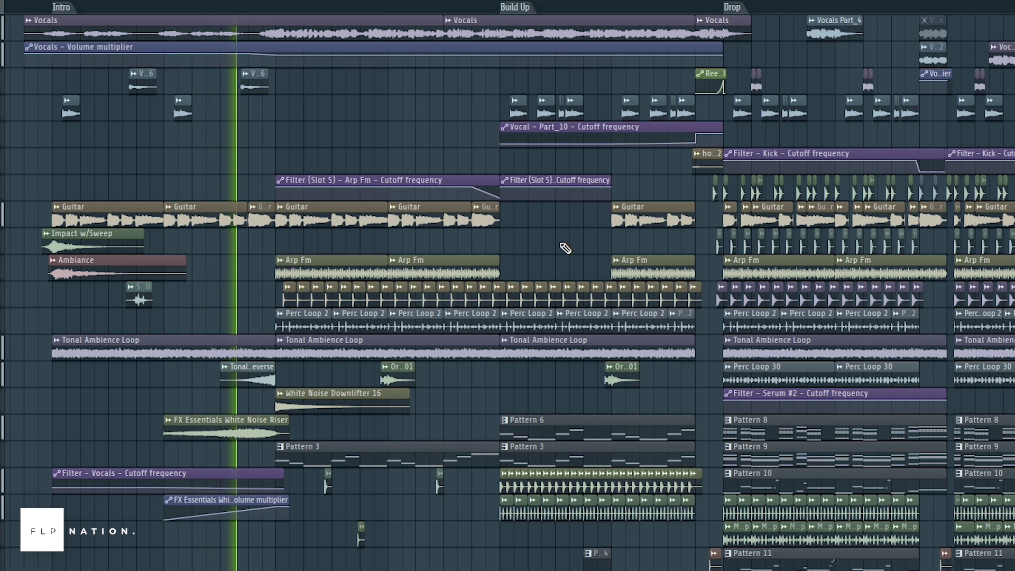
# Examine the Intro section's vocal, guitar, arp, percussion and effect tracks in the playlist during playback
pyautogui.scroll(-1, 563, 245)
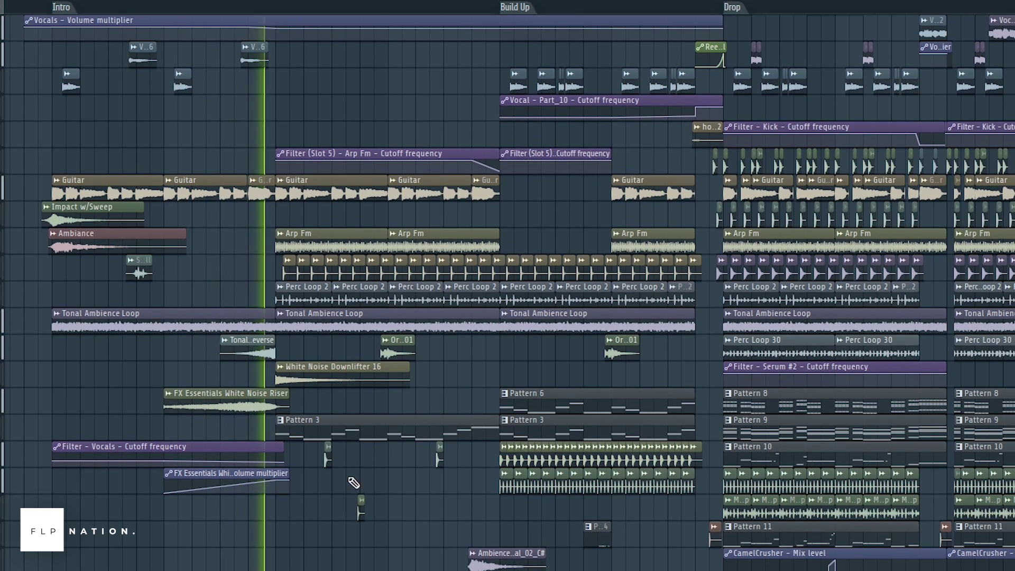
pyautogui.scroll(2, 343, 407)
pyautogui.scroll(1, 343, 407)
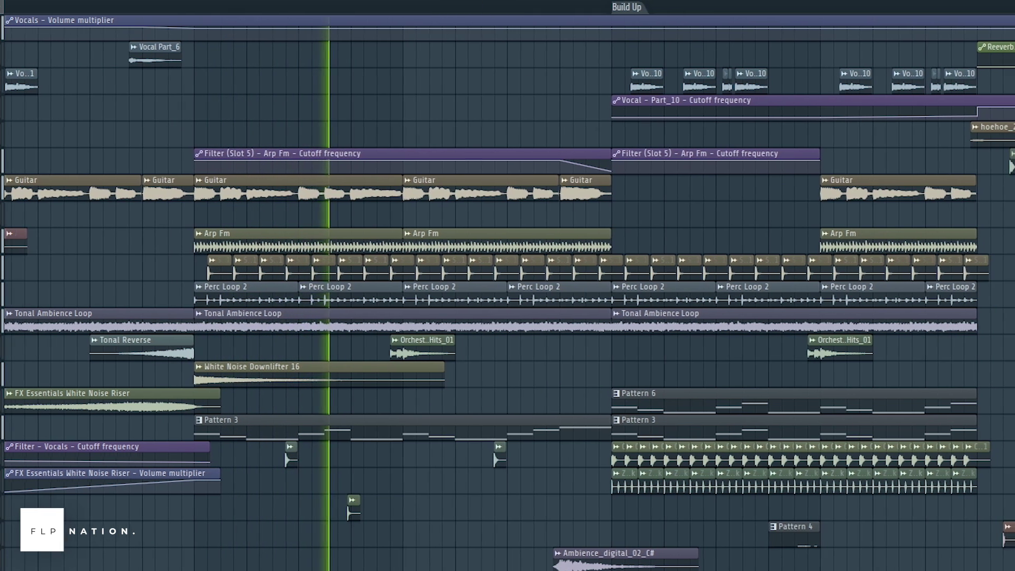
pyautogui.hscroll(3, 714, 344)
pyautogui.scroll(-6, 714, 343)
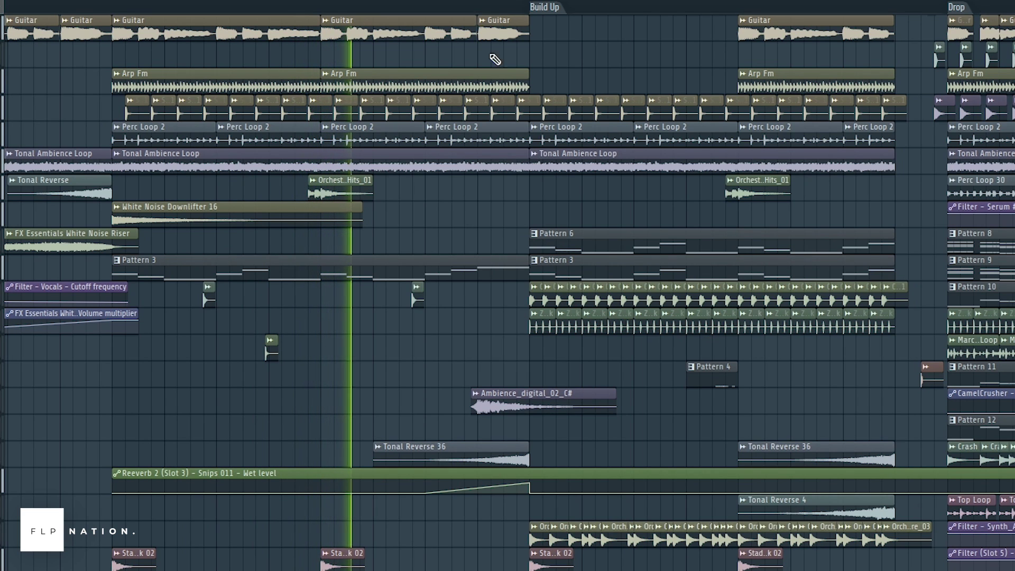
pyautogui.hscroll(1, 507, 286)
pyautogui.hscroll(3, 536, 99)
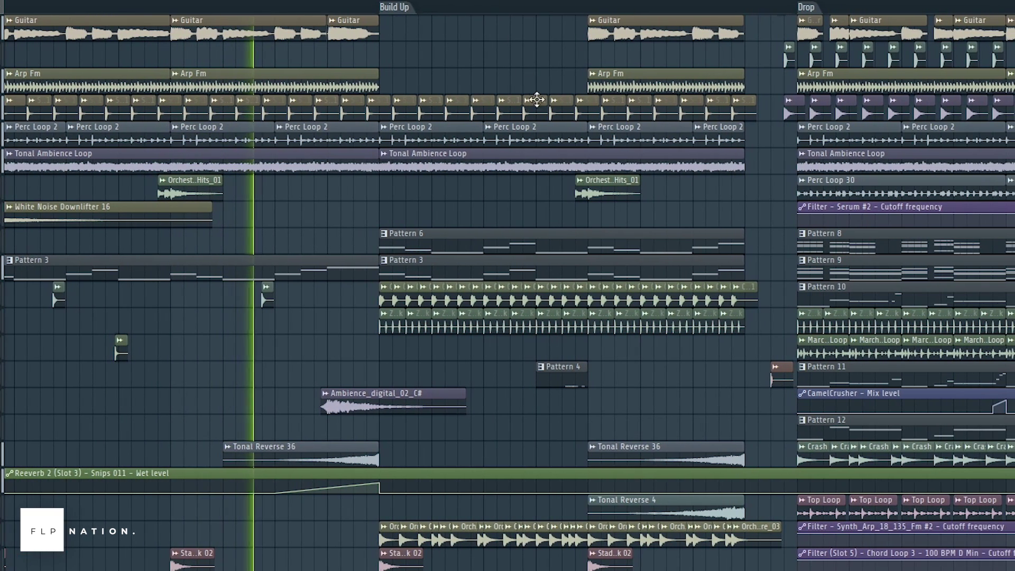
pyautogui.scroll(7, 708, 397)
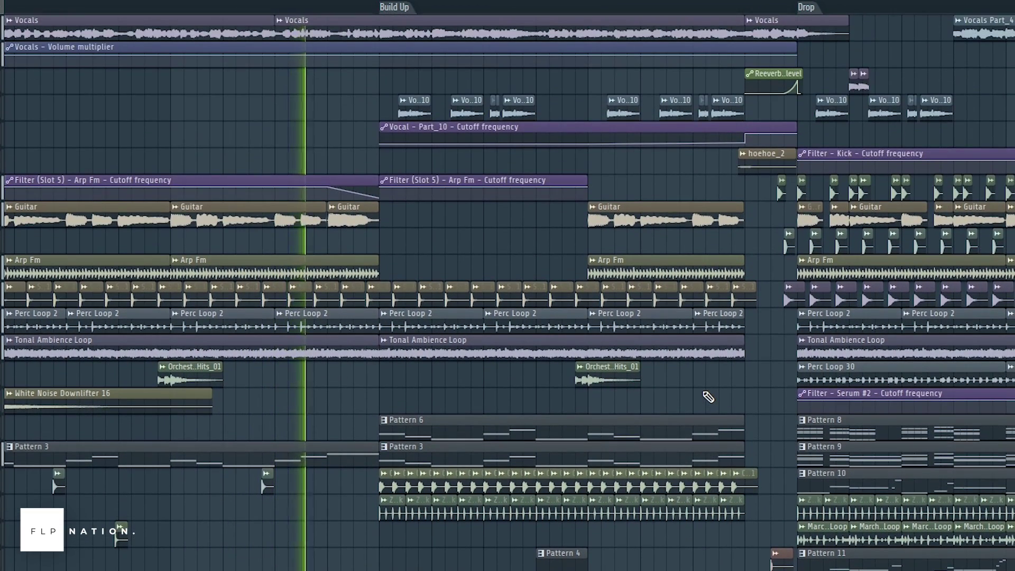
# Examine the Build Up section's tracks, from the vocals and patterns down to the risers, downlifters and reverse effects
pyautogui.hscroll(4, 512, 1)
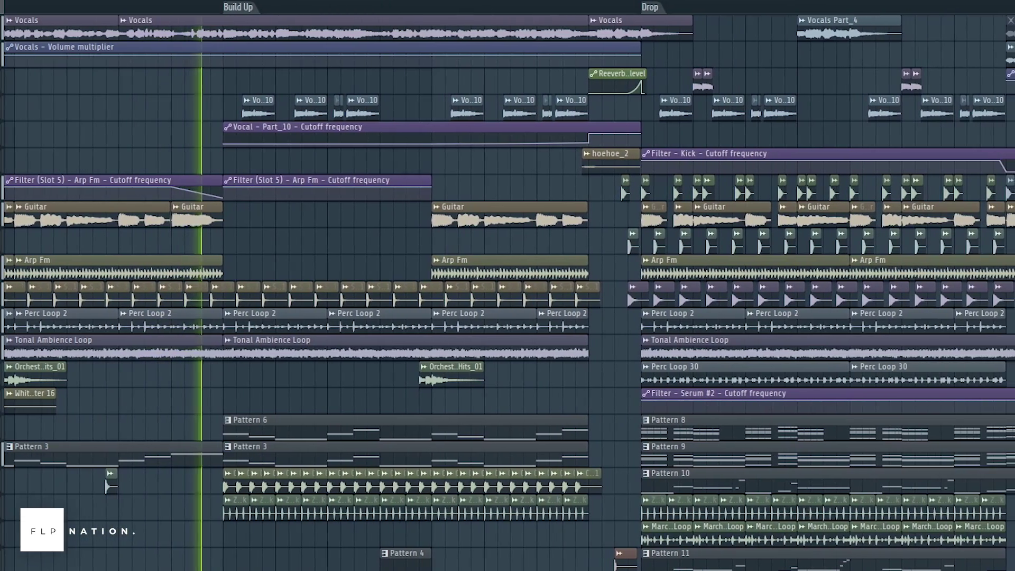
pyautogui.scroll(-10, 651, 425)
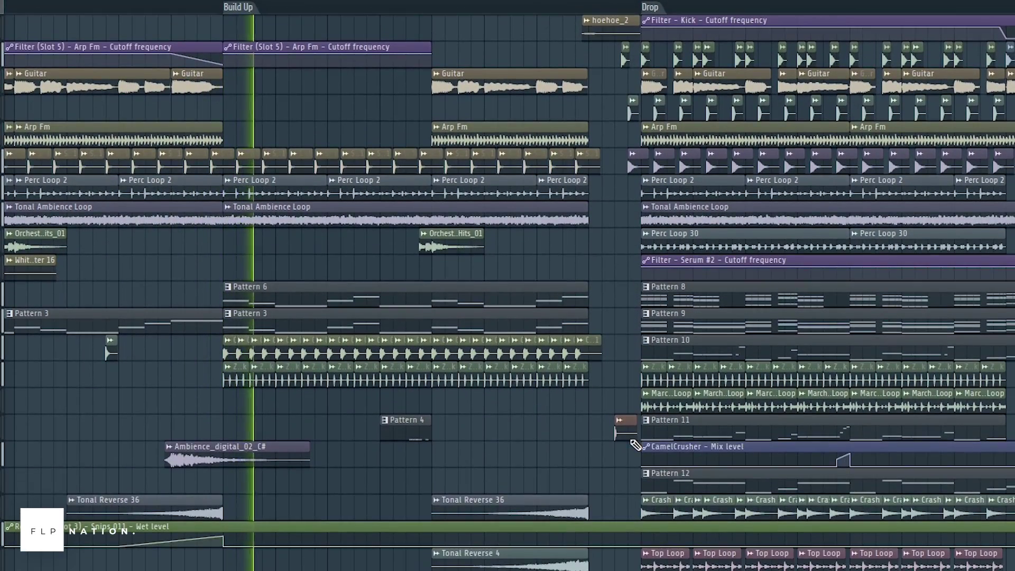
pyautogui.scroll(-6, 636, 445)
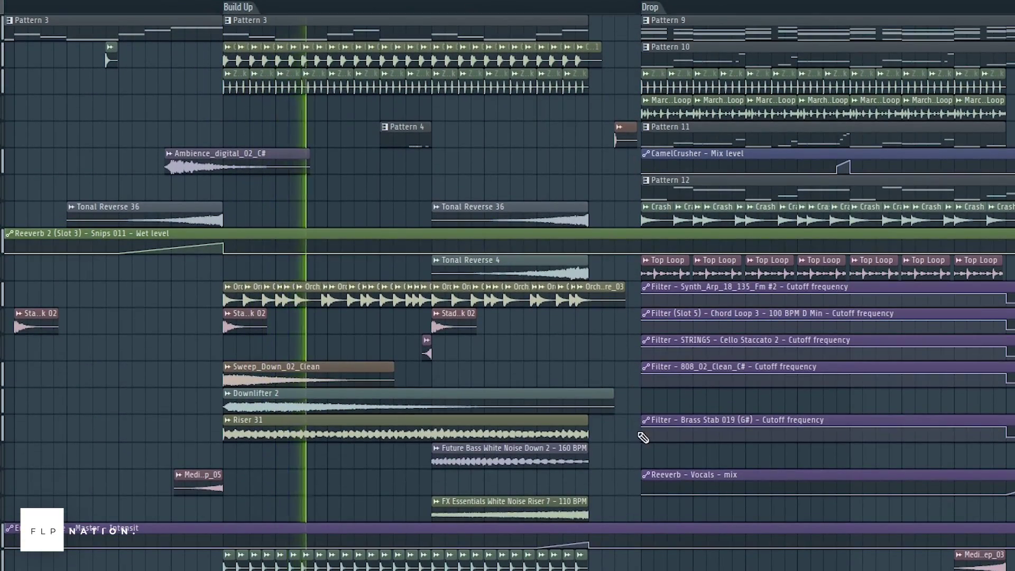
pyautogui.scroll(-7, 636, 414)
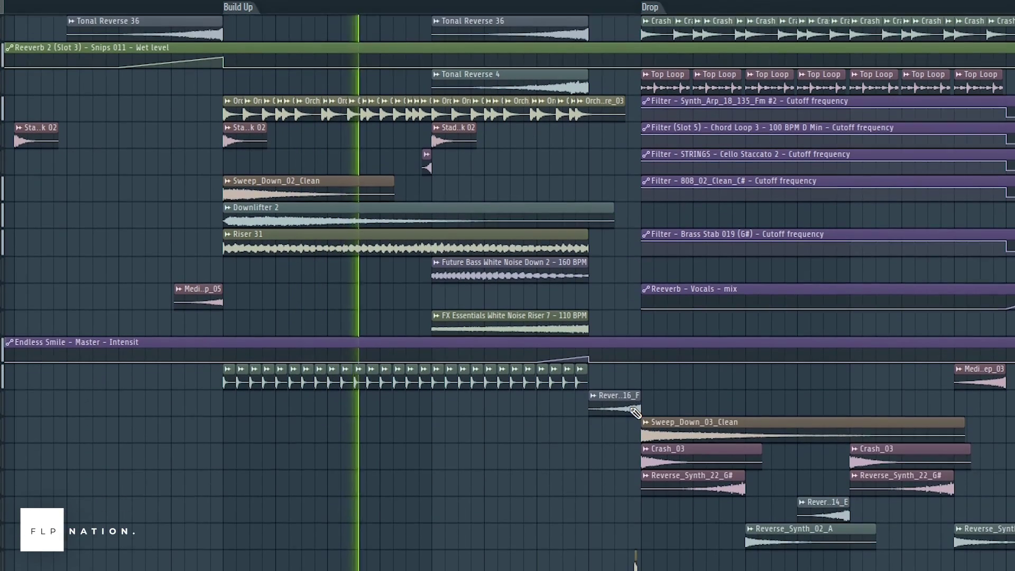
pyautogui.scroll(12, 773, 403)
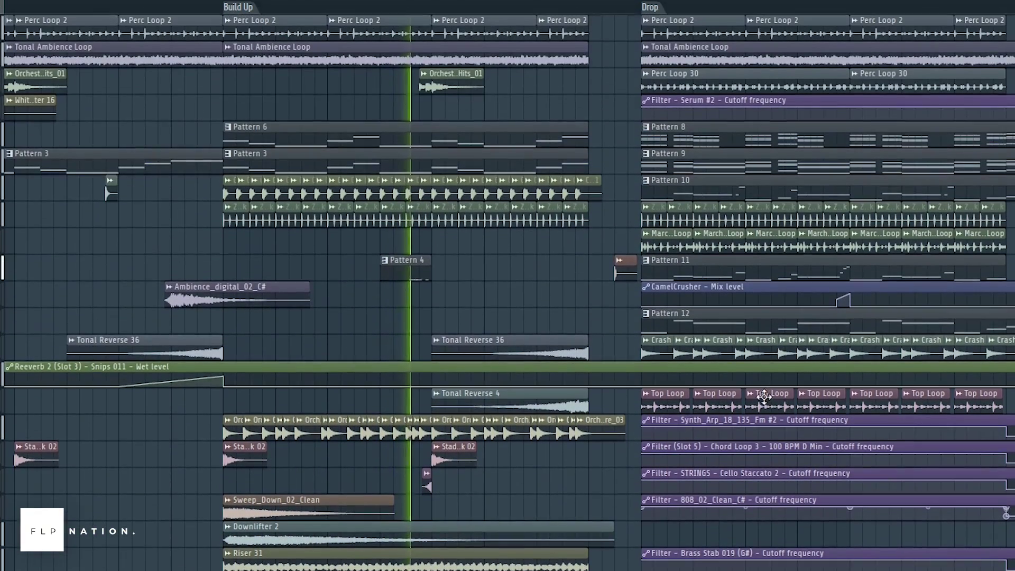
pyautogui.hscroll(7, 723, 369)
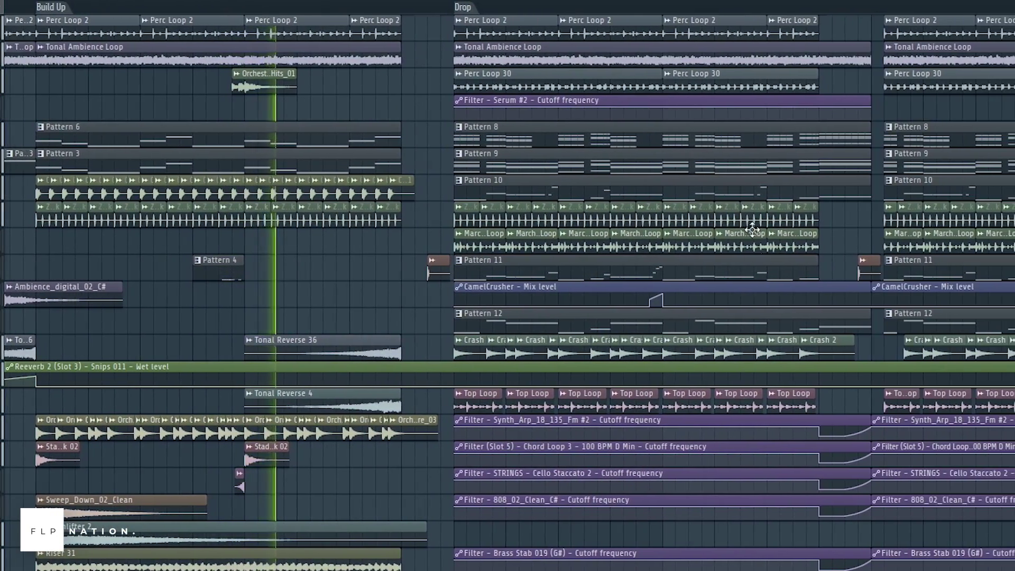
pyautogui.scroll(10, 723, 368)
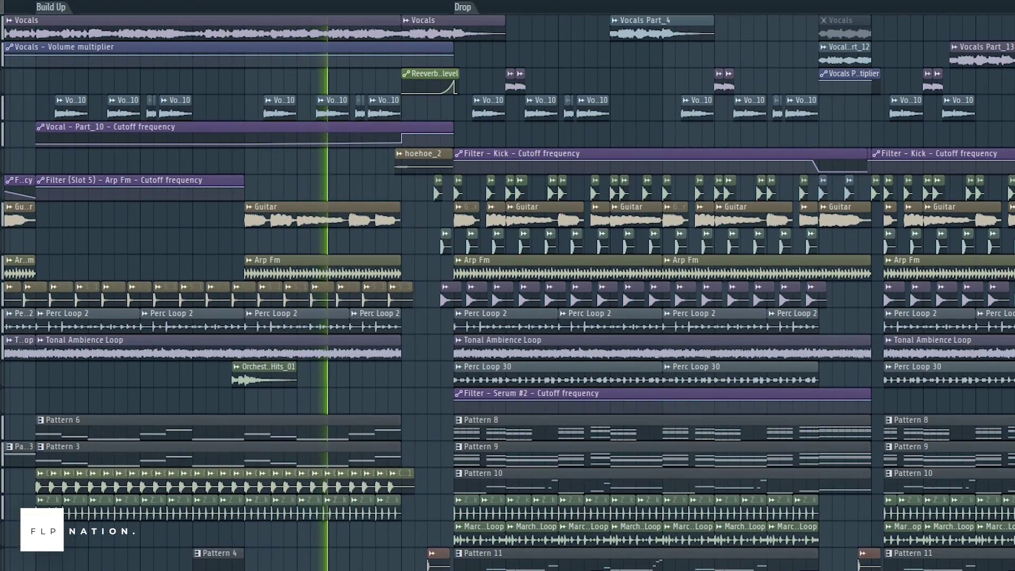
# Inspect the Drop section's layers from the vocal clips through the patterns and filter automation to the crash and reverse synth clips
pyautogui.hscroll(5, 508, 286)
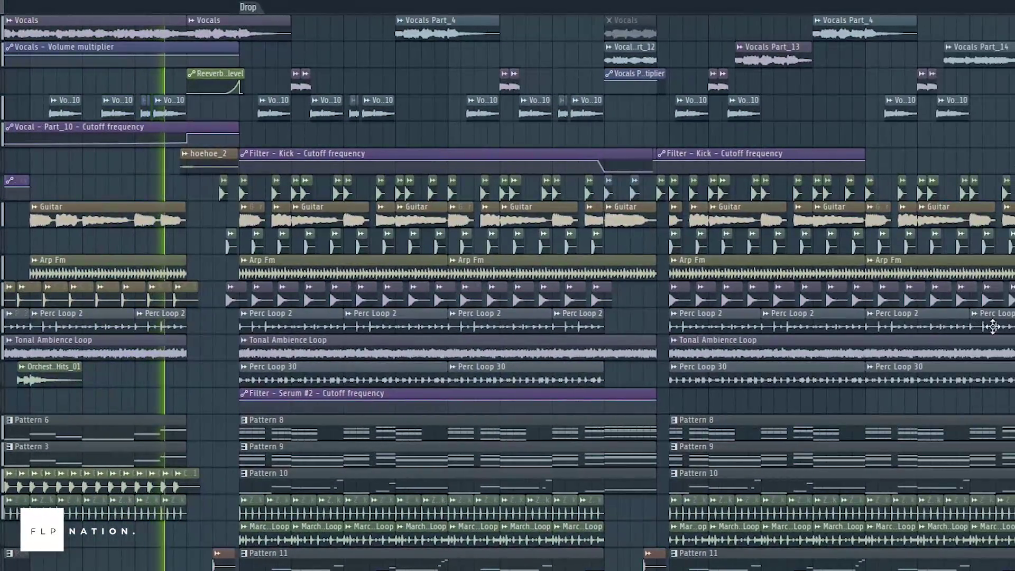
pyautogui.scroll(-3, 1000, 328)
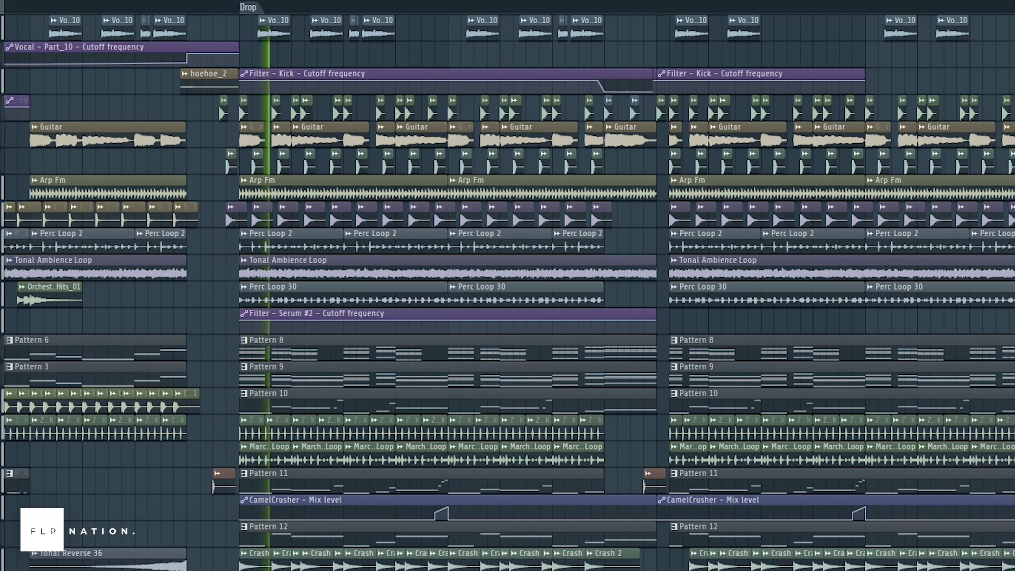
pyautogui.scroll(-6, 508, 286)
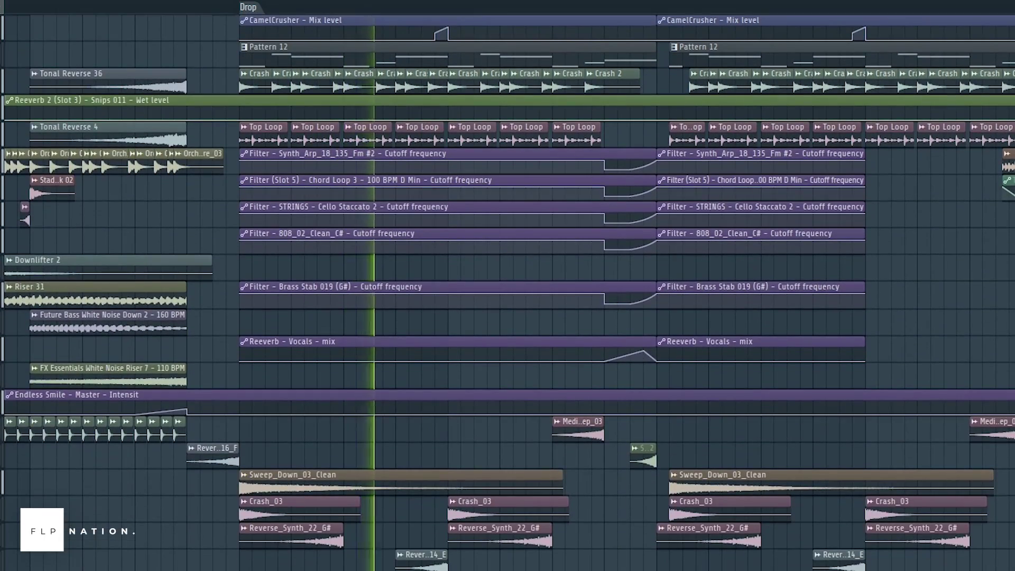
pyautogui.scroll(-1, 508, 285)
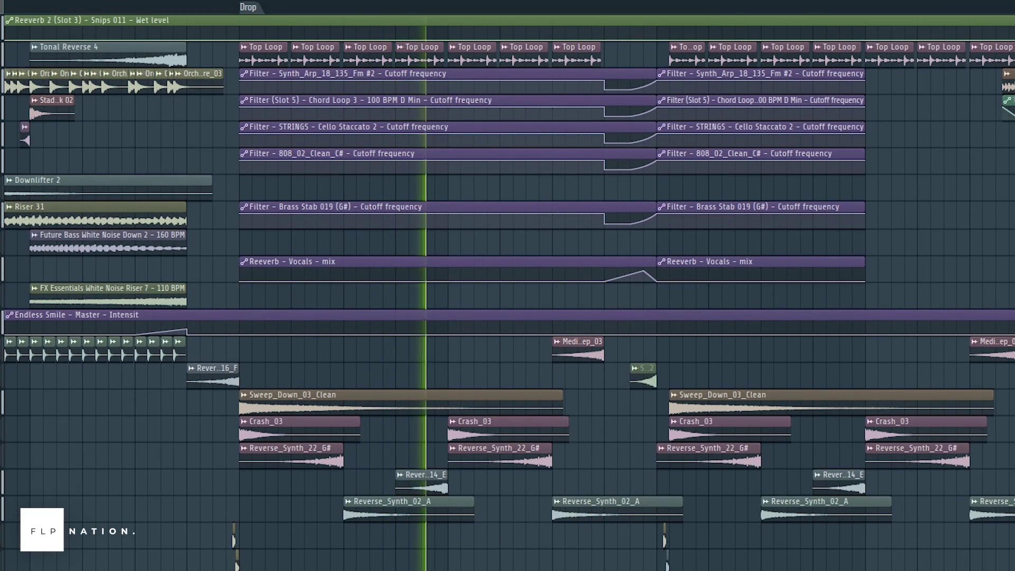
pyautogui.scroll(2, 508, 286)
pyautogui.scroll(3, 508, 285)
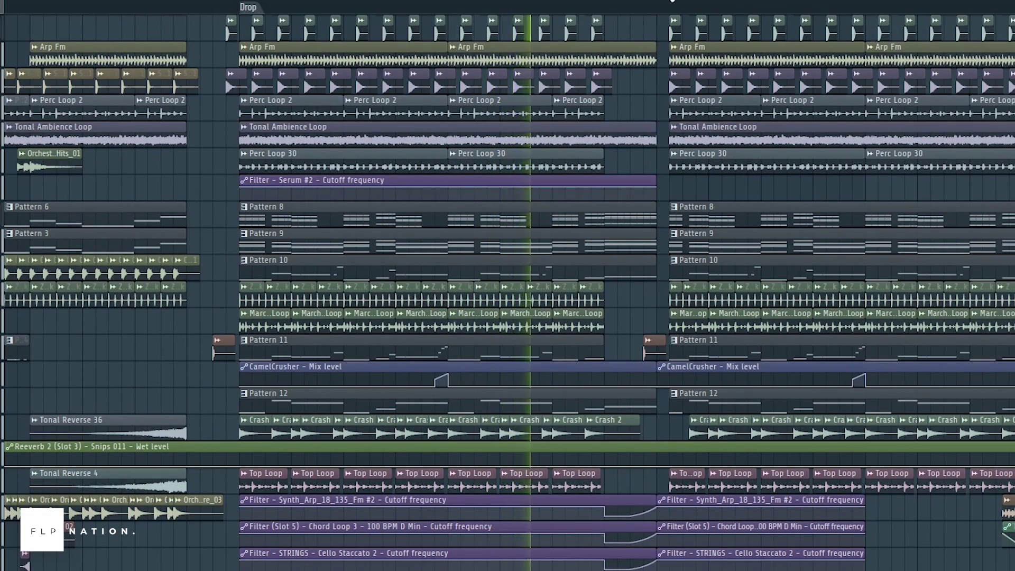
# Follow the second half of the Drop to the End marker and view the overall arrangement
pyautogui.hscroll(2, 508, 286)
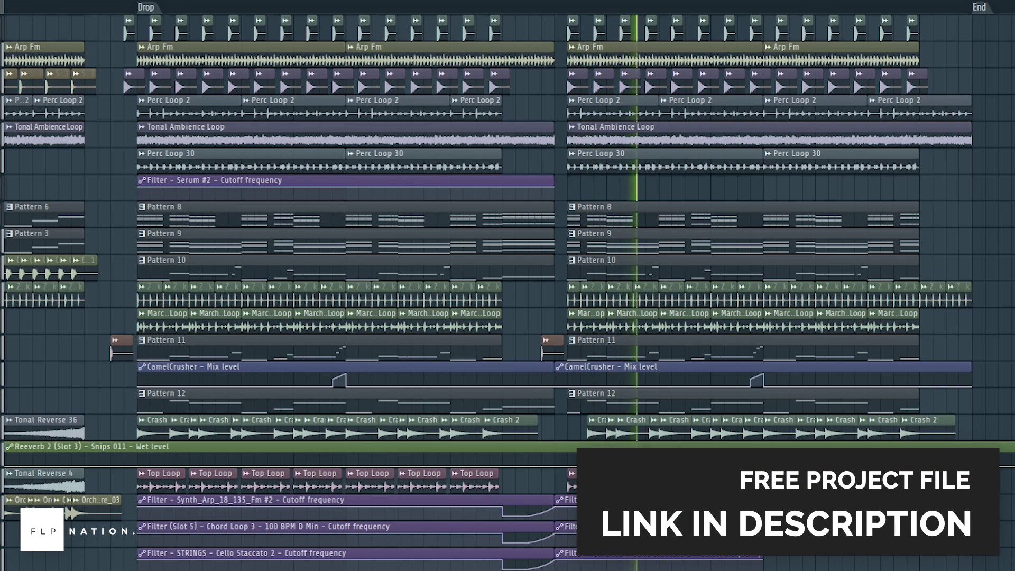
pyautogui.hscroll(3, 507, 285)
pyautogui.scroll(4, 857, 176)
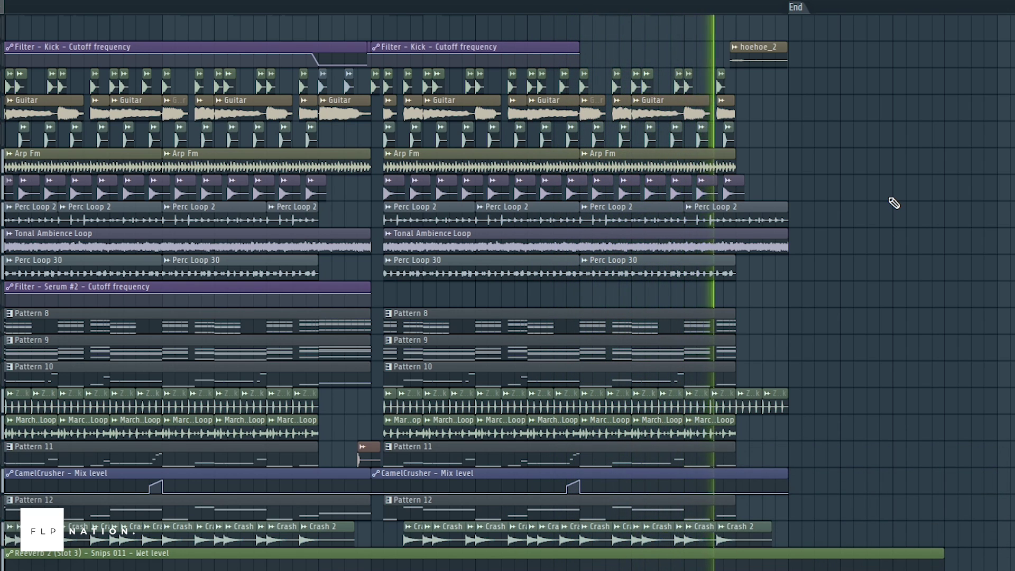
pyautogui.scroll(-3, 895, 203)
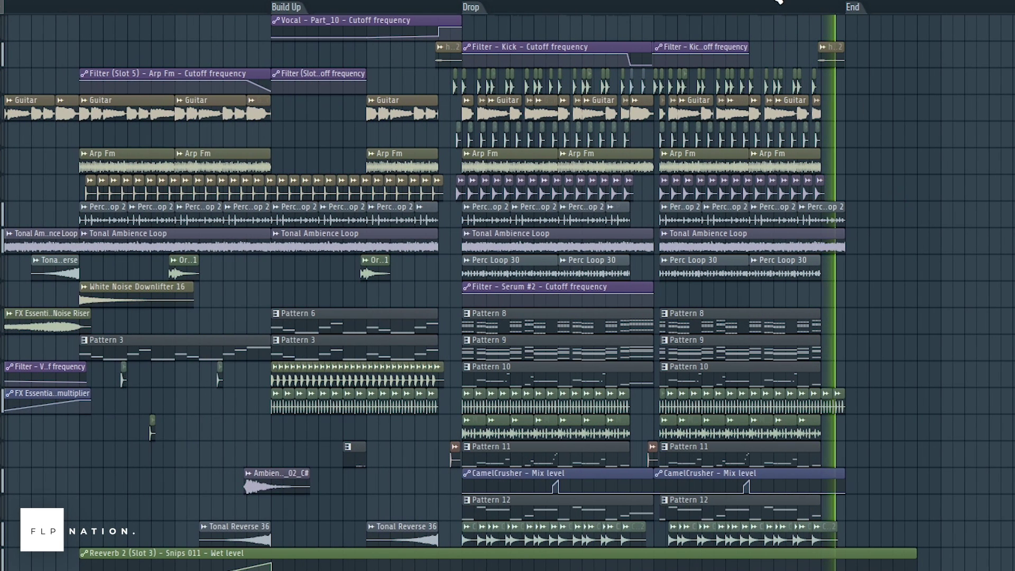